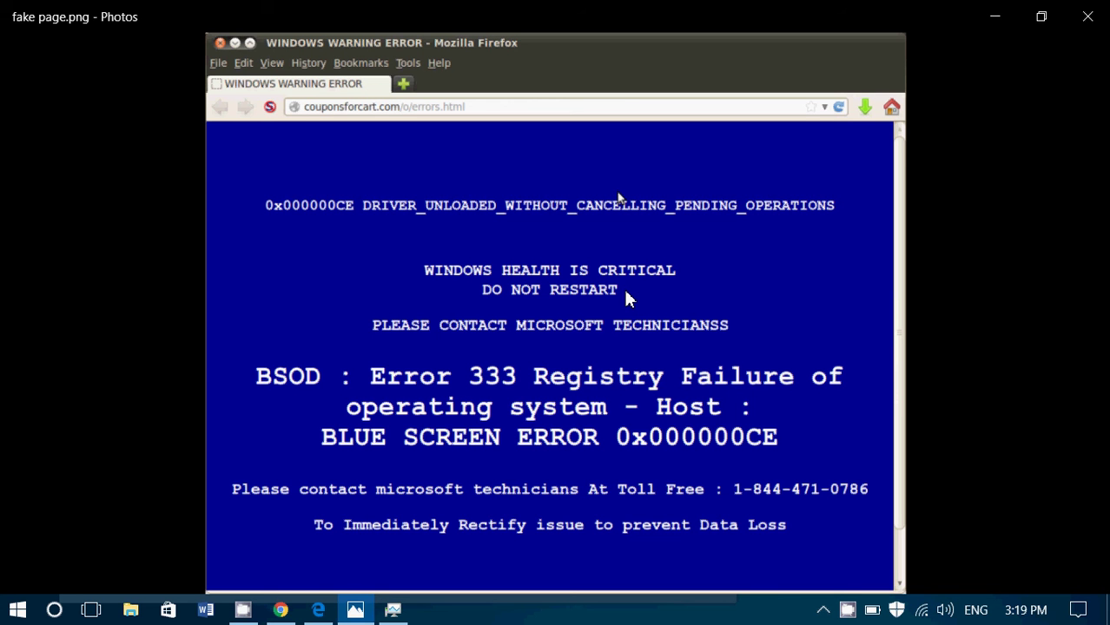
# - Show the Start menu's Sleep, Shut down and Restart options, then dismiss the menu
pyautogui.click(12, 612)
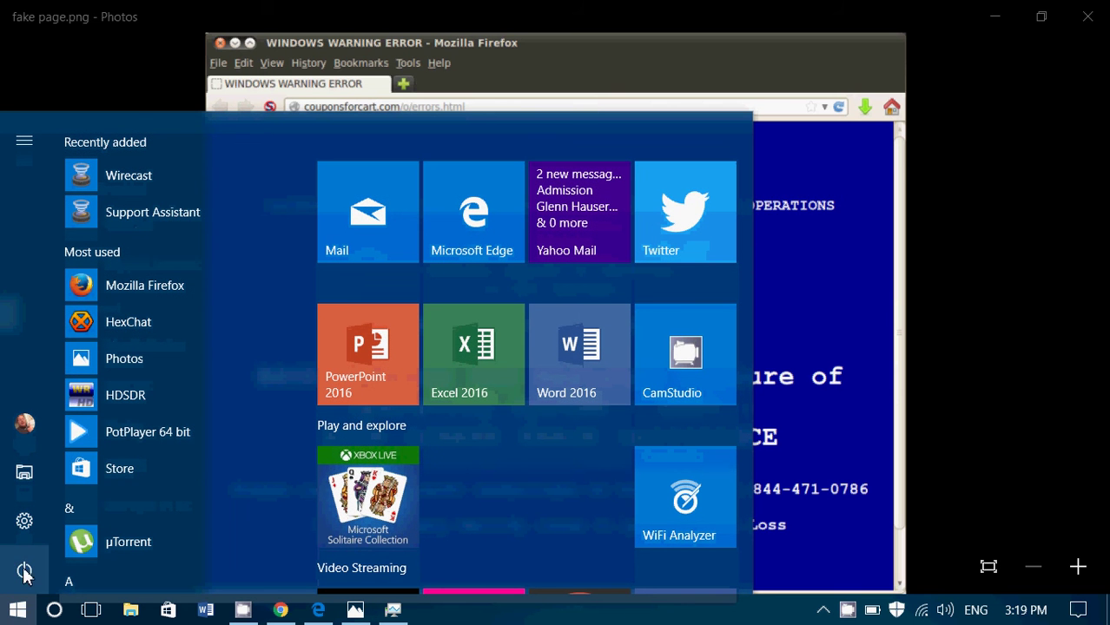
pyautogui.click(24, 571)
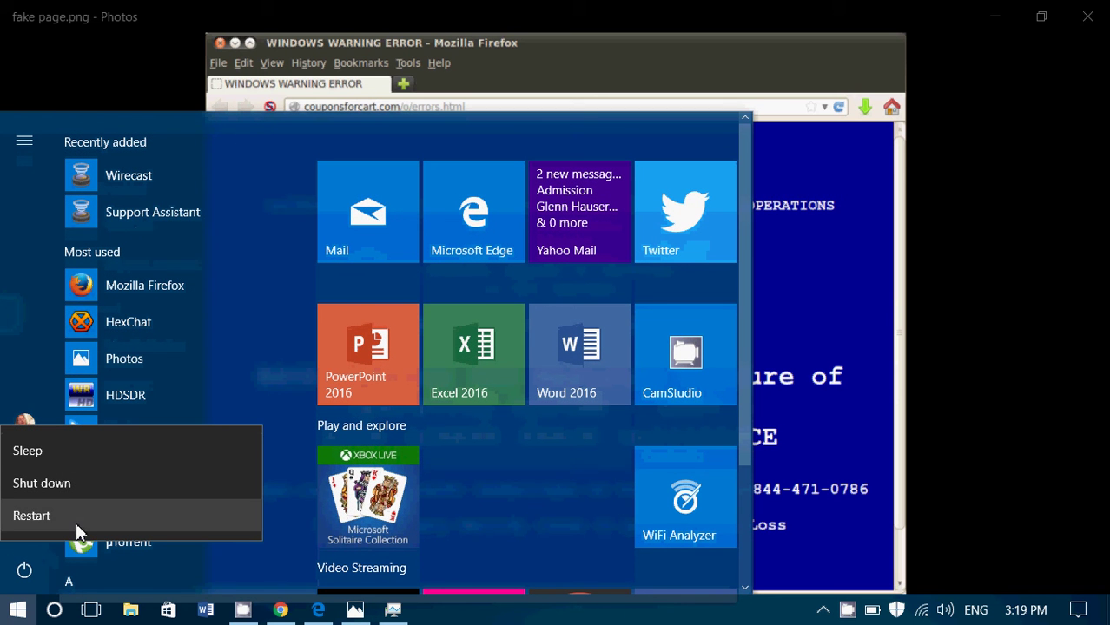
pyautogui.click(980, 417)
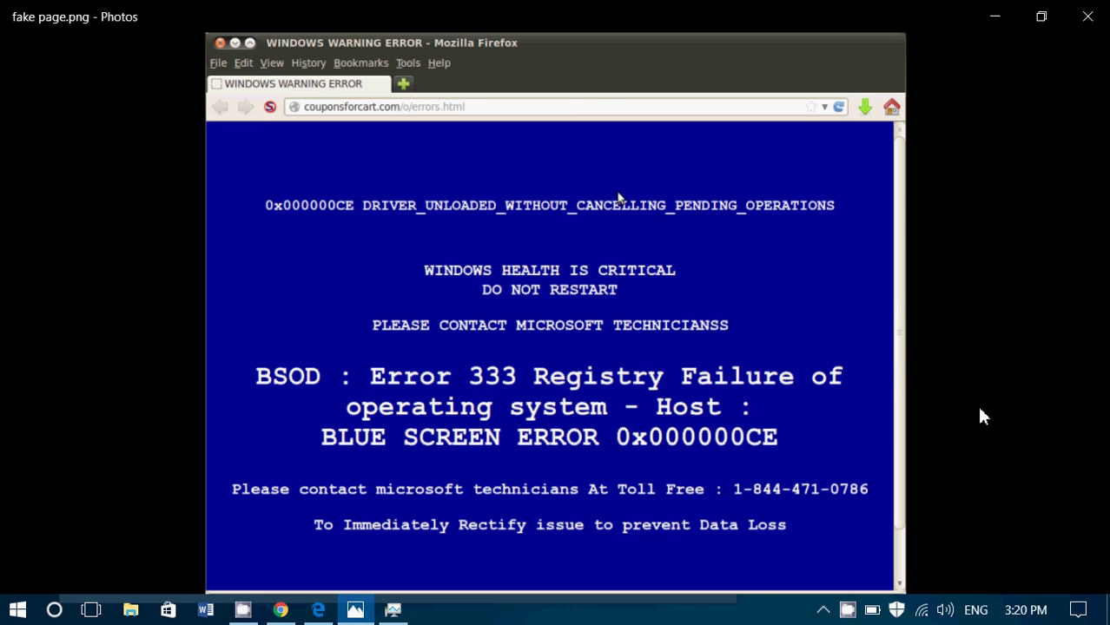
# - Launch Task Manager from the taskbar and select Google Chrome in the app list
pyautogui.rightClick(561, 616)
pyautogui.click(640, 519)
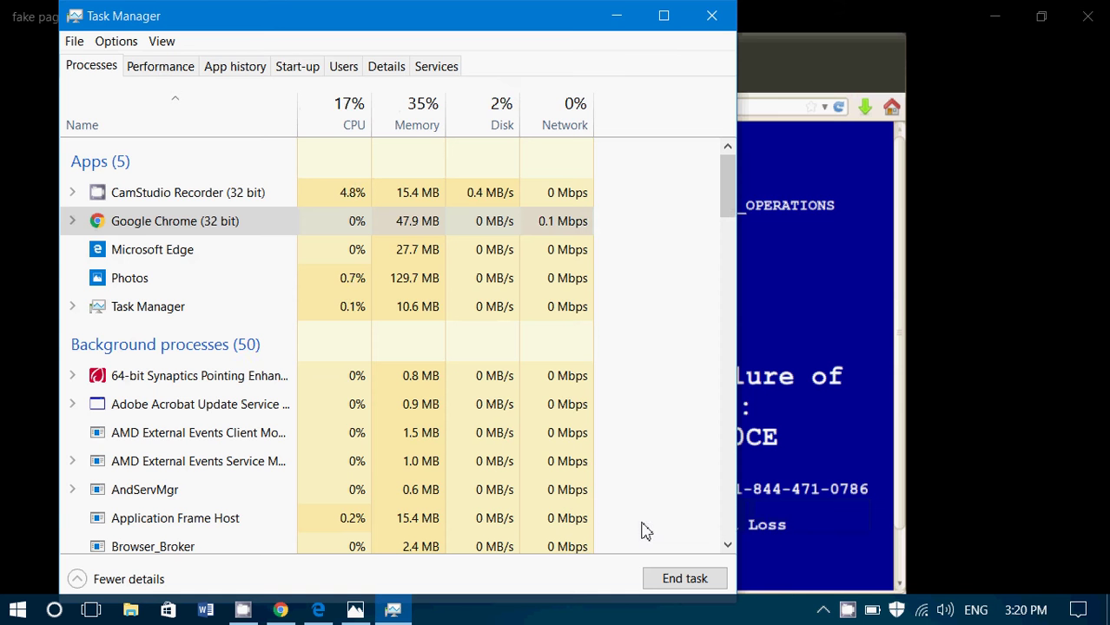
pyautogui.click(218, 223)
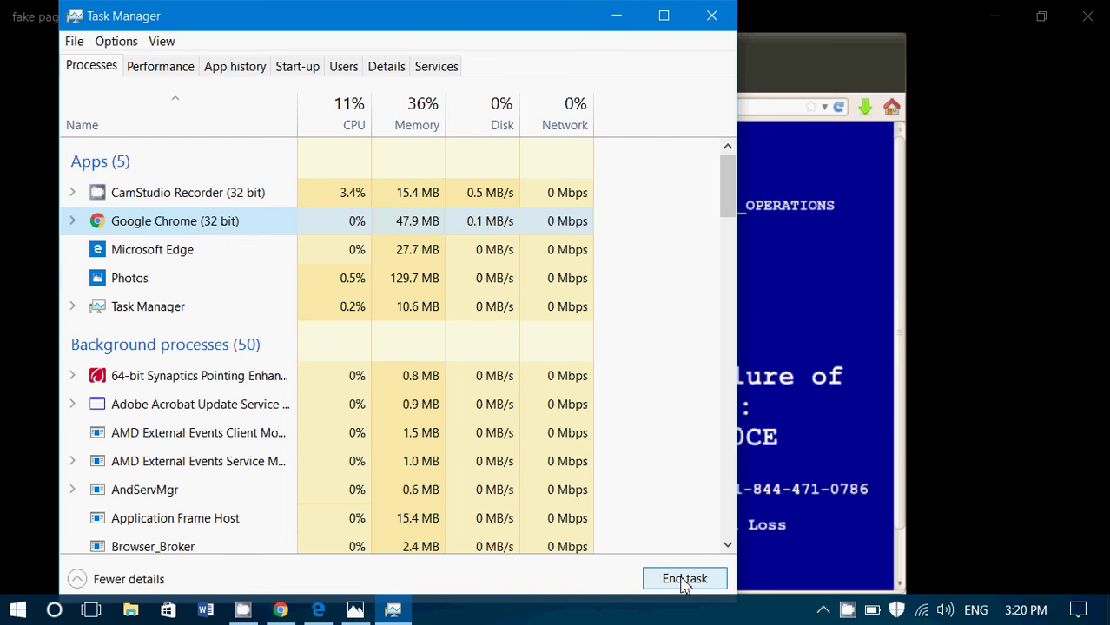
# - Close Task Manager without ending Chrome and bring the CamStudio recorder window up over Photos
pyautogui.click(713, 16)
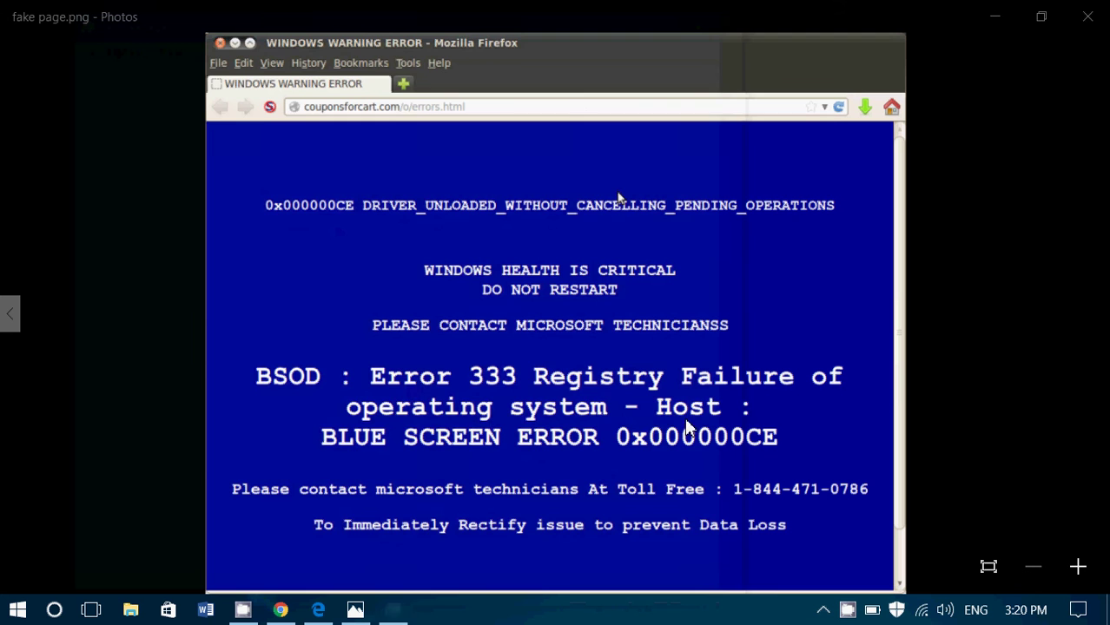
pyautogui.click(972, 313)
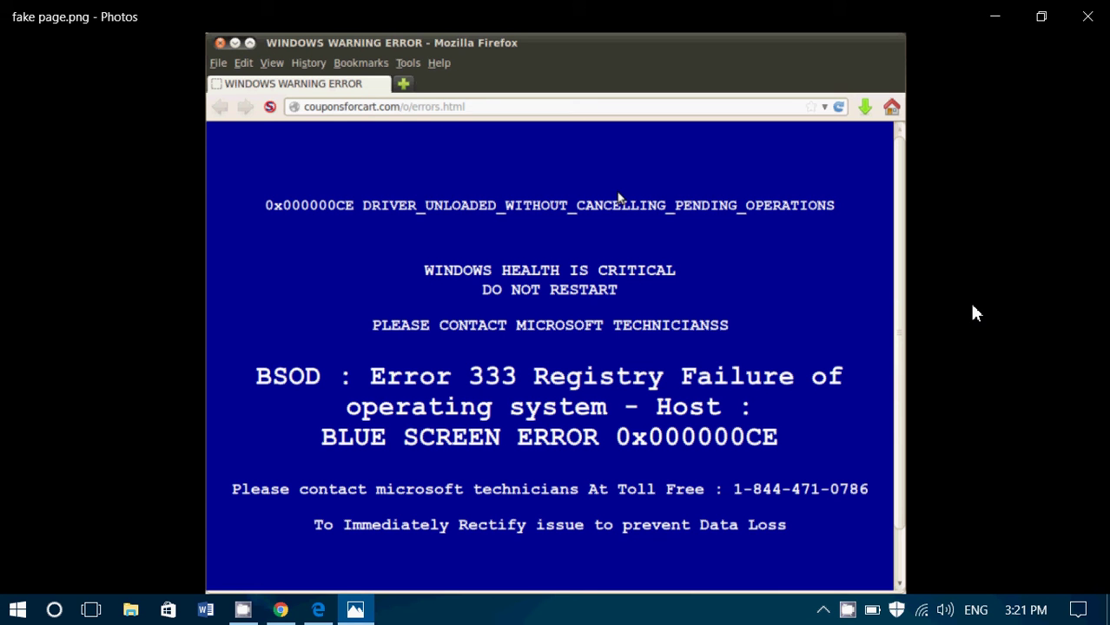
pyautogui.click(847, 610)
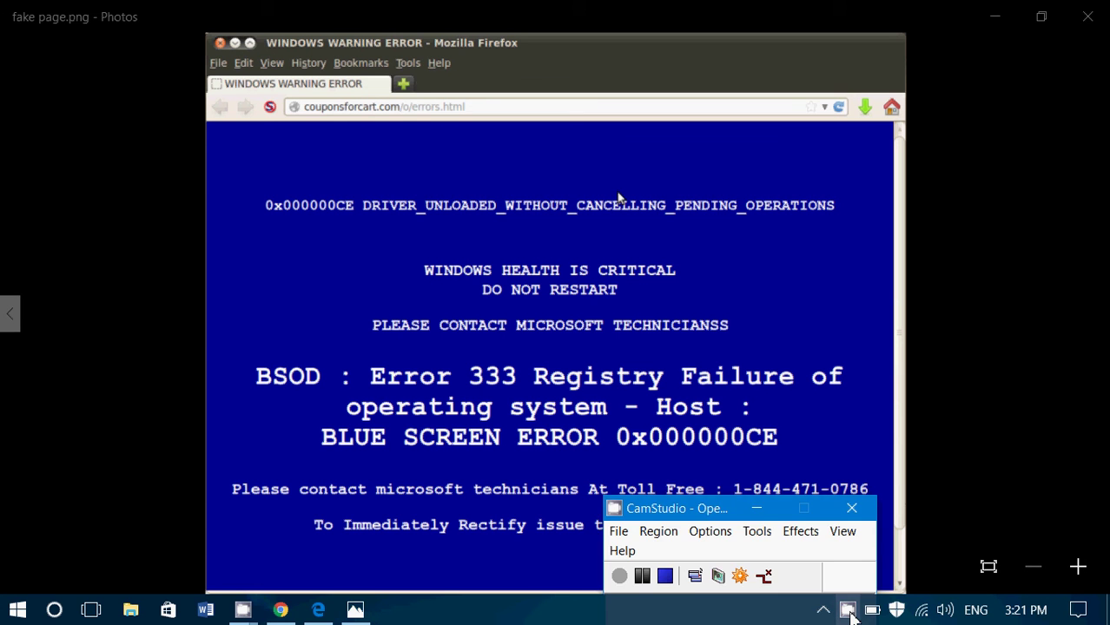